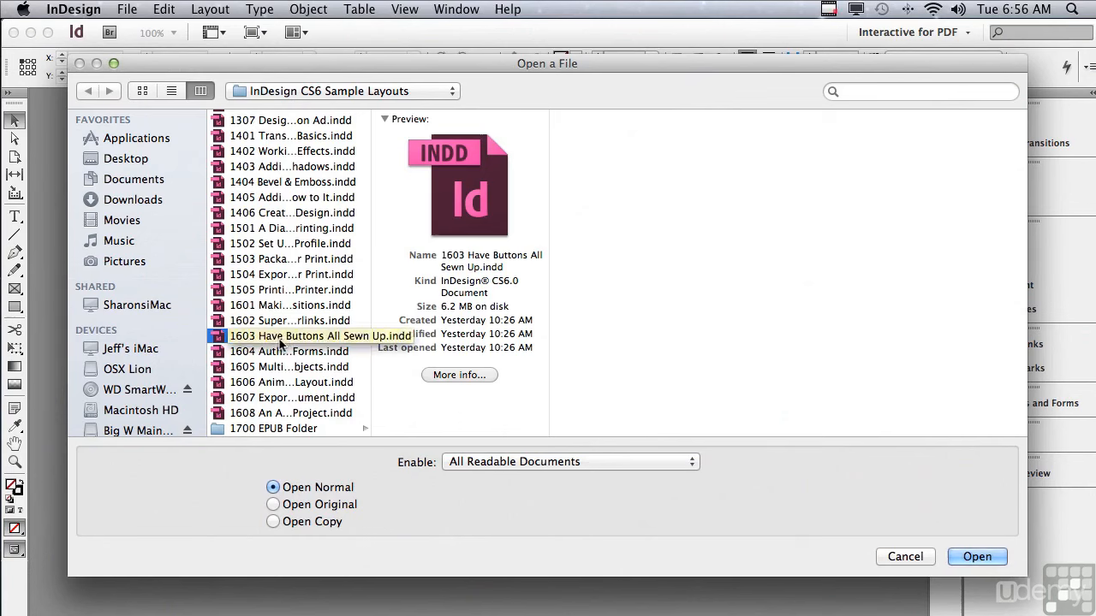
Open the document 1603 Have Buttons All Sewn Up.indd and check that the Interactive for PDF workspace is active.
{"action": "left_click", "coordinate": [958, 557]}
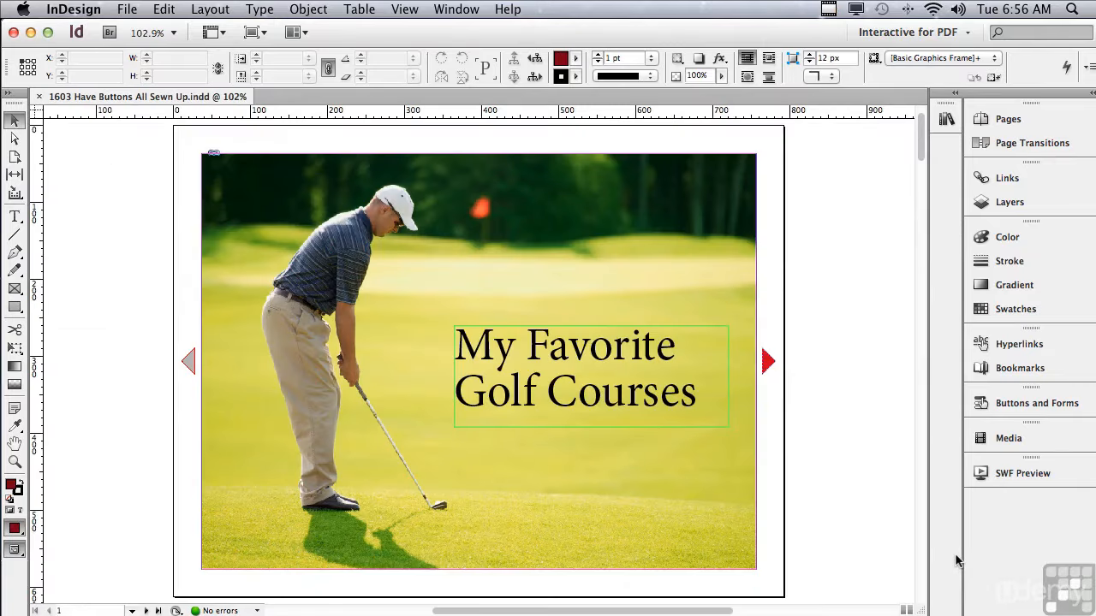
{"action": "left_click", "coordinate": [898, 33]}
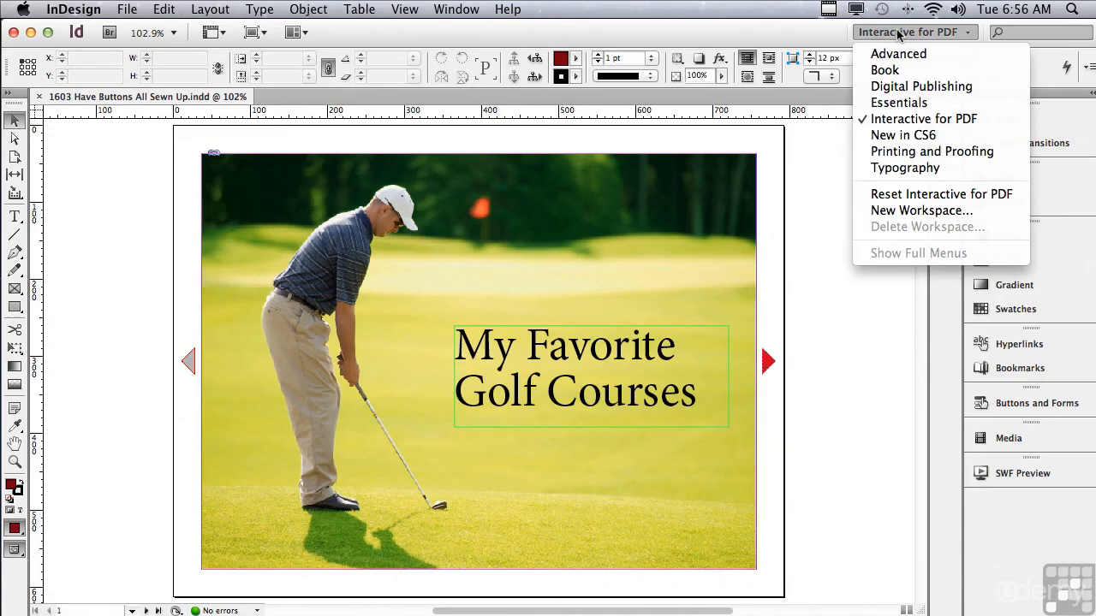
{"action": "left_click", "coordinate": [897, 34]}
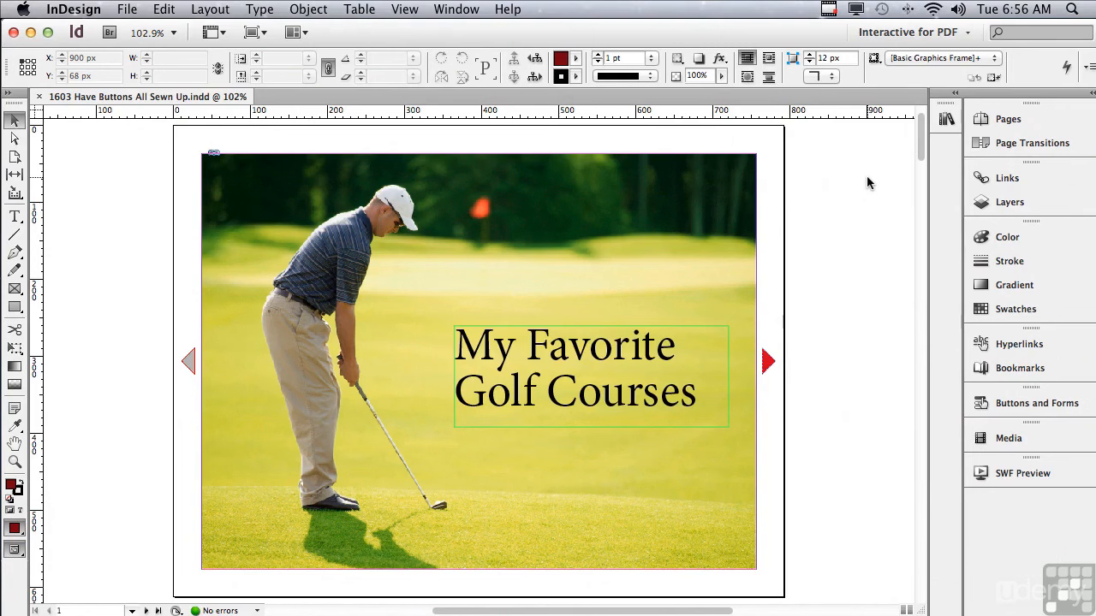
Try placing sample button 108 from the Sample Buttons And Forms library on the pasteboard beside the page, and delete it.
{"action": "left_click", "coordinate": [945, 120]}
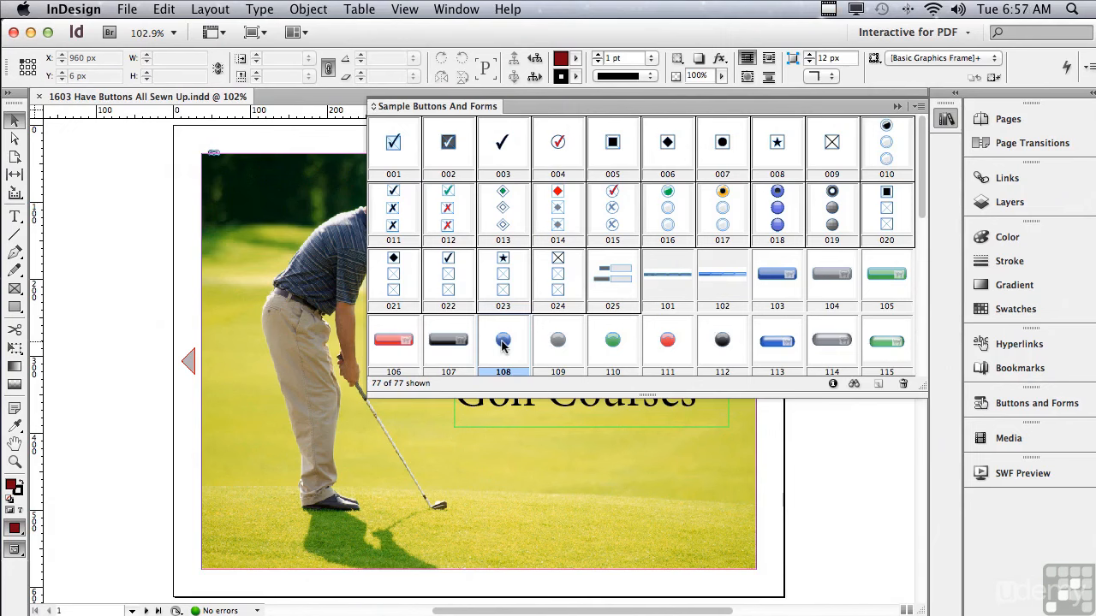
{"action": "left_click_drag", "start_coordinate": [503, 342], "coordinate": [142, 400]}
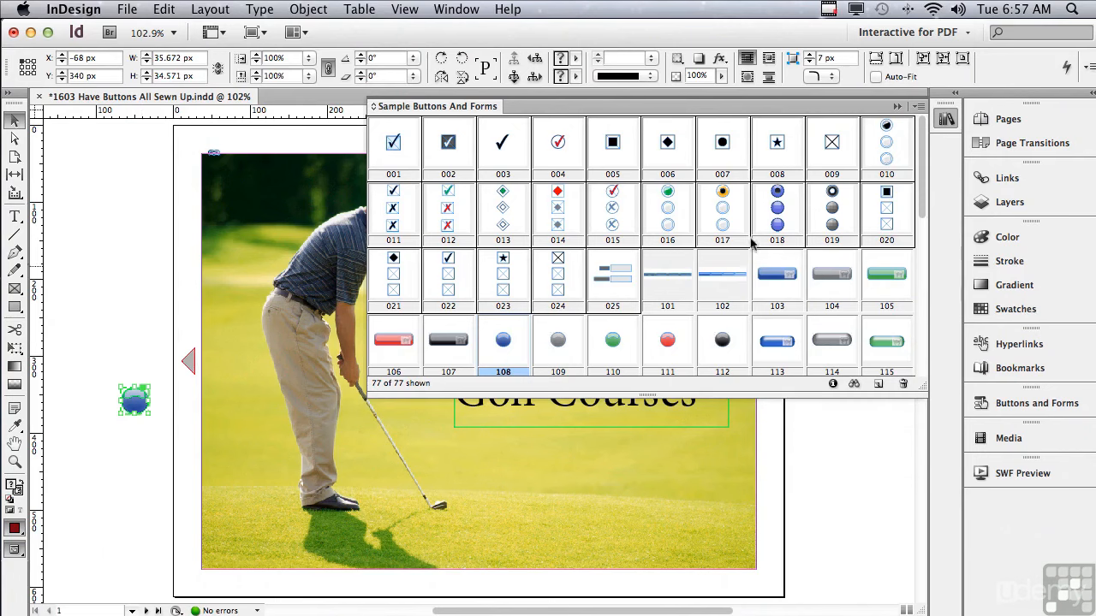
{"action": "left_click", "coordinate": [897, 108]}
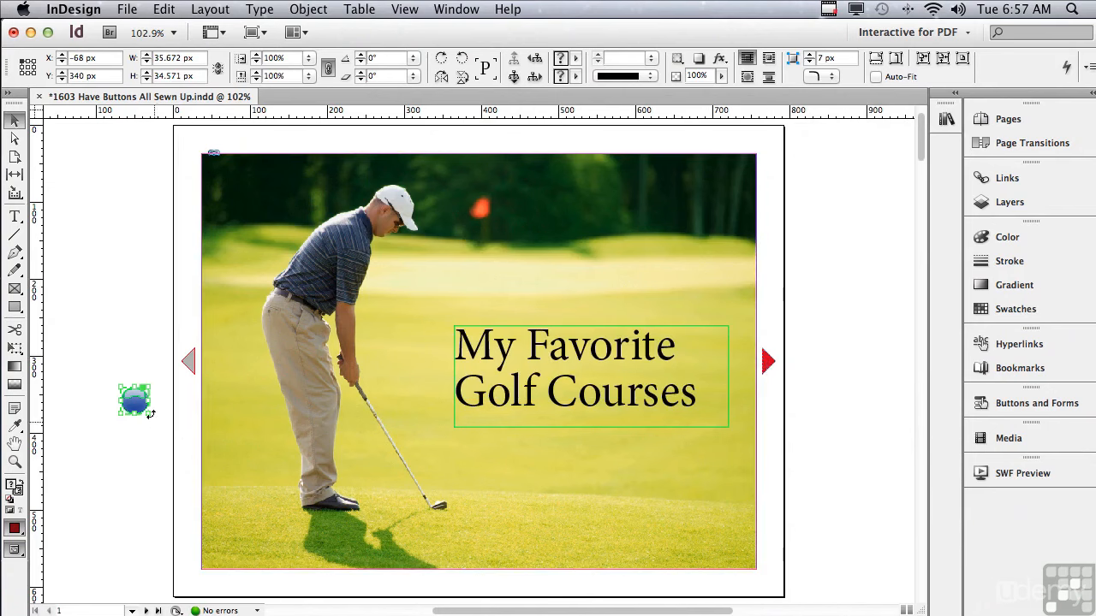
{"action": "key", "text": "Delete"}
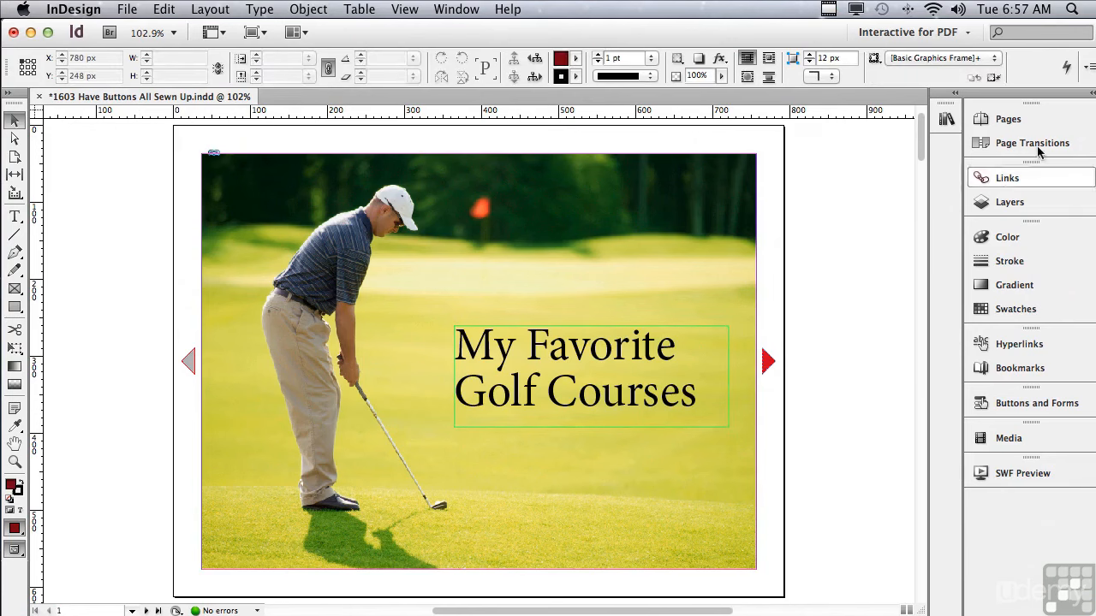
Look through pages 2, 3 and 4 of the document to review their photos and navigation arrows.
{"action": "left_click", "coordinate": [1014, 122]}
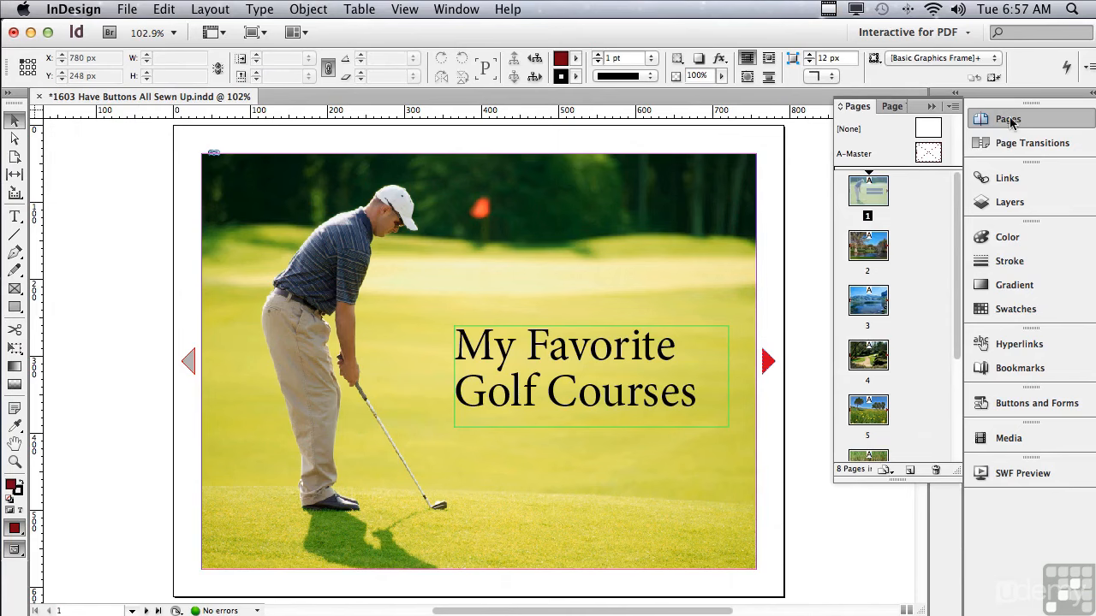
{"action": "left_click", "coordinate": [872, 250]}
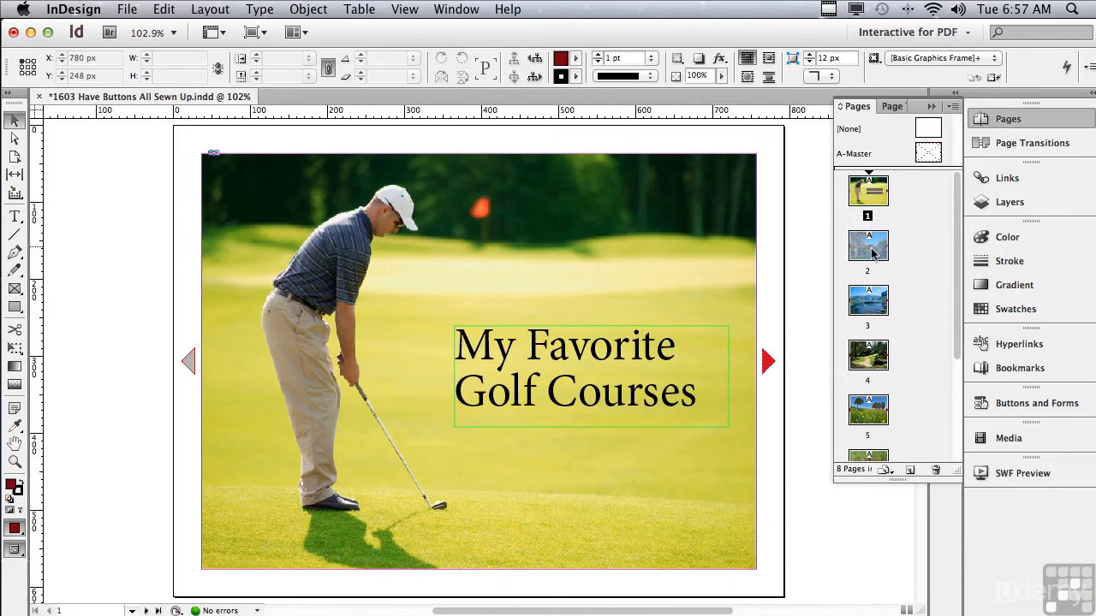
{"action": "double_click", "coordinate": [870, 255]}
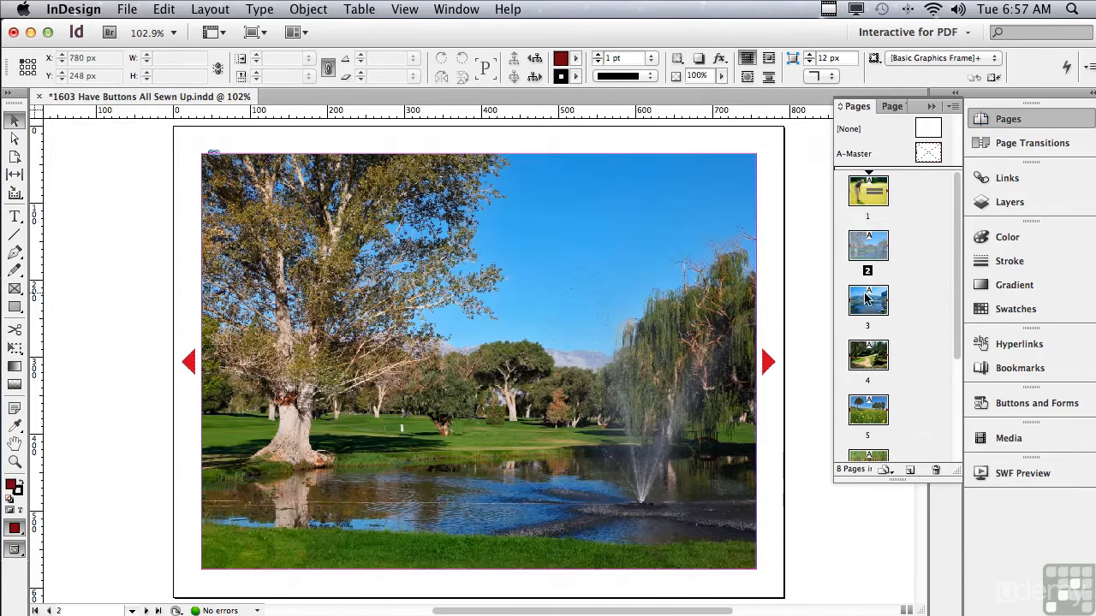
{"action": "double_click", "coordinate": [867, 303]}
{"action": "double_click", "coordinate": [875, 360]}
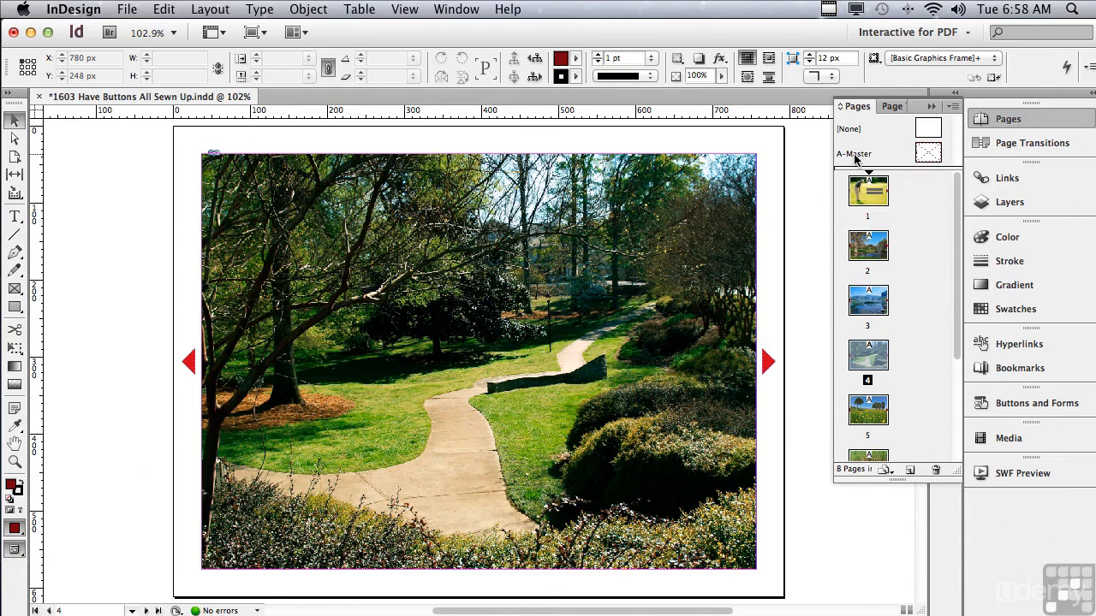
Convert the right-pointing red arrow on the A-Master page into a button.
{"action": "double_click", "coordinate": [858, 159]}
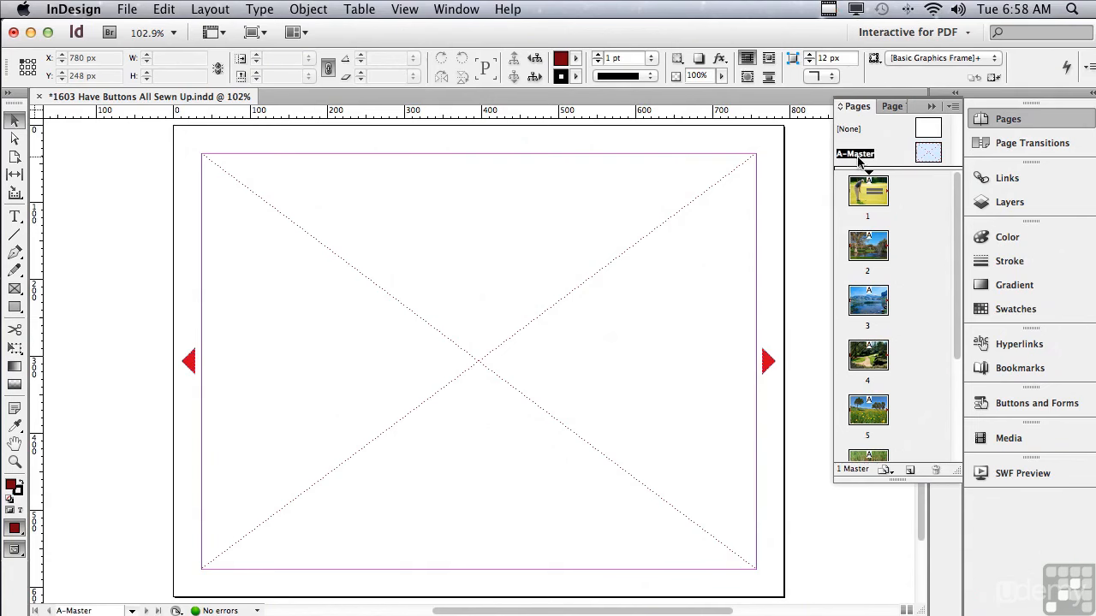
{"action": "left_click", "coordinate": [762, 361]}
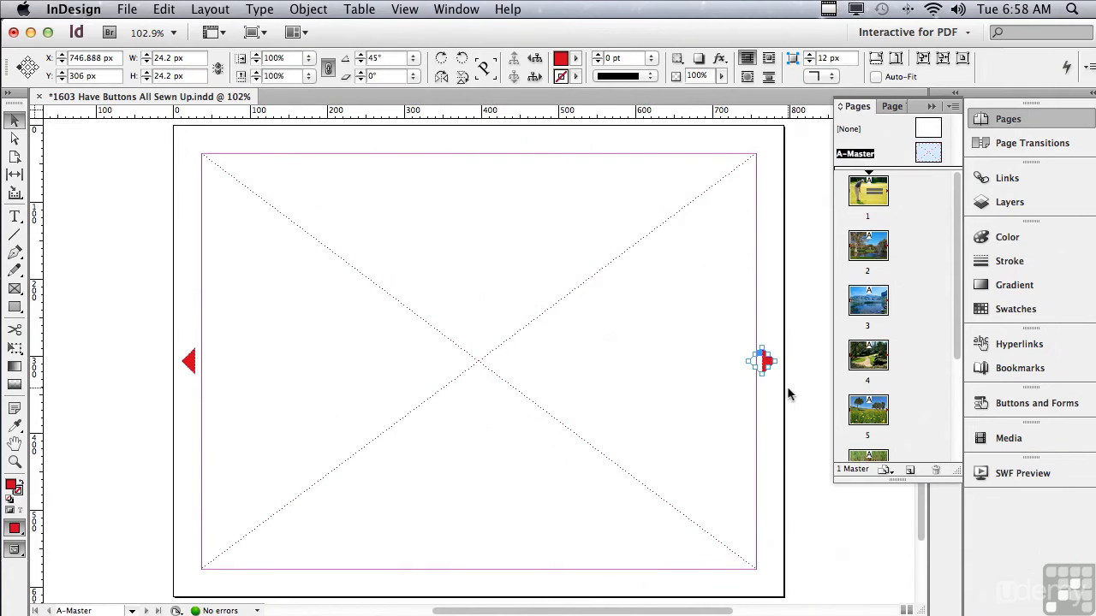
{"action": "left_click", "coordinate": [1049, 405]}
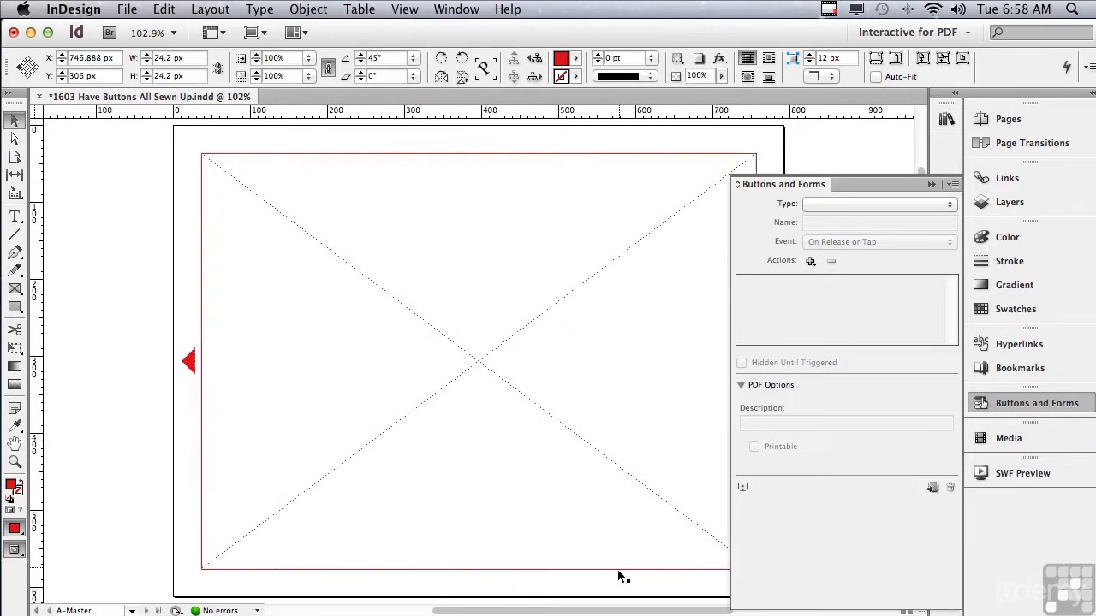
{"action": "scroll", "coordinate": [617, 576], "scroll_direction": "right", "scroll_amount": 5}
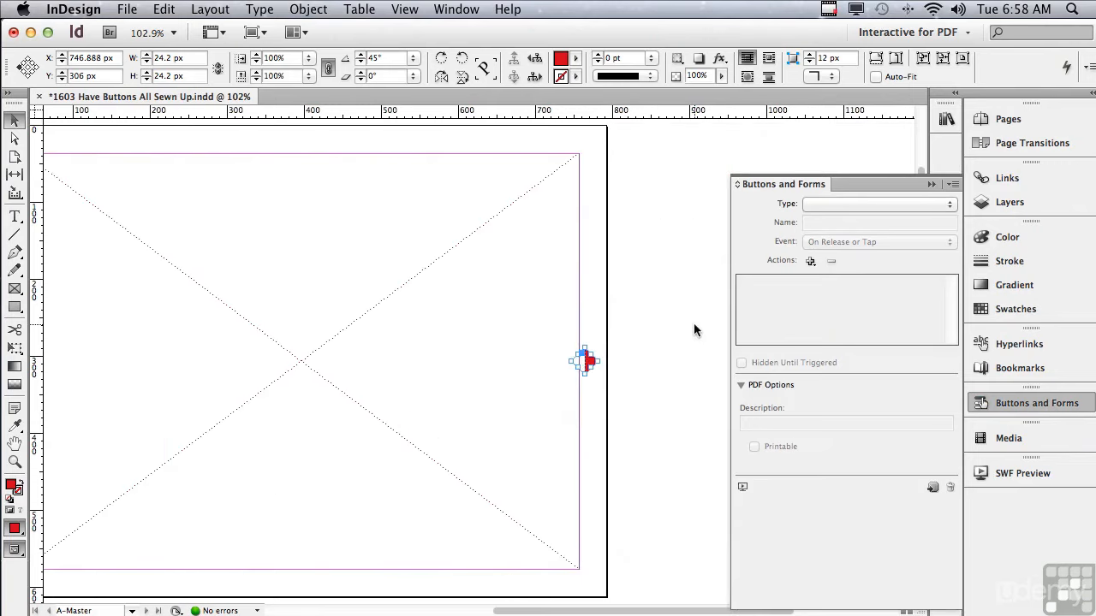
{"action": "left_click", "coordinate": [933, 487]}
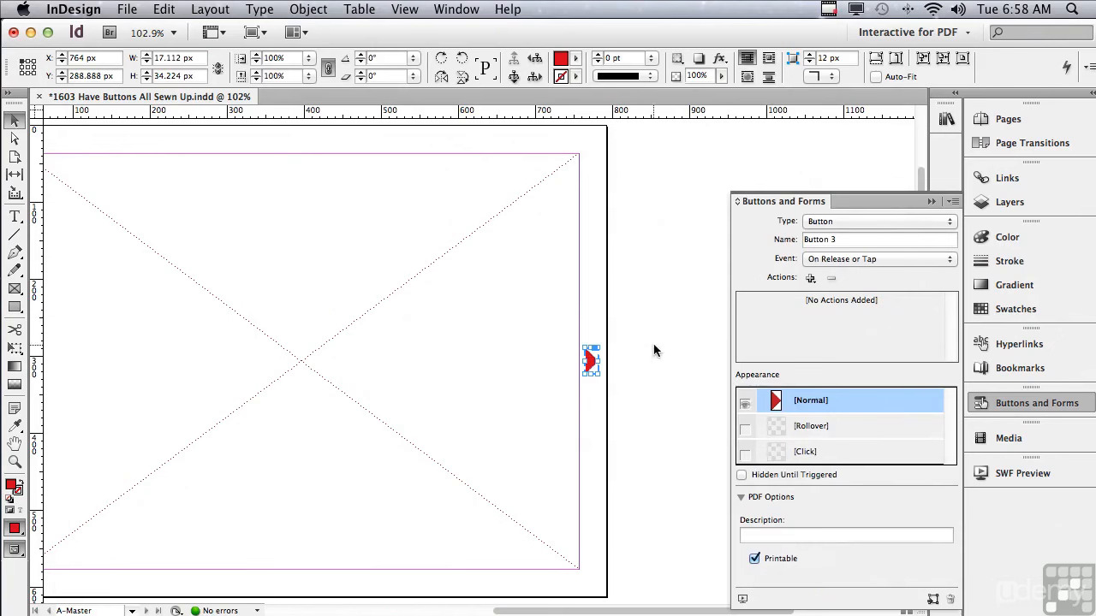
Name the right-pointing arrow's button Forward and keep its event set to On Release or Tap.
{"action": "left_click", "coordinate": [846, 239]}
{"action": "left_click_drag", "start_coordinate": [846, 239], "coordinate": [783, 233]}
{"action": "type", "text": "Forward"}
{"action": "left_click", "coordinate": [830, 261]}
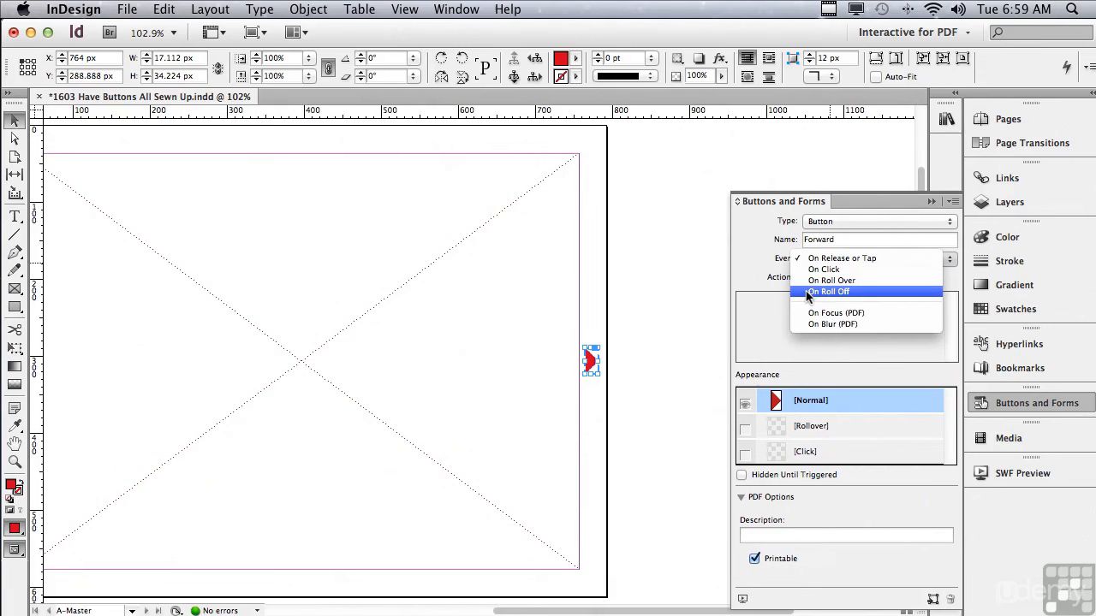
{"action": "left_click", "coordinate": [753, 279]}
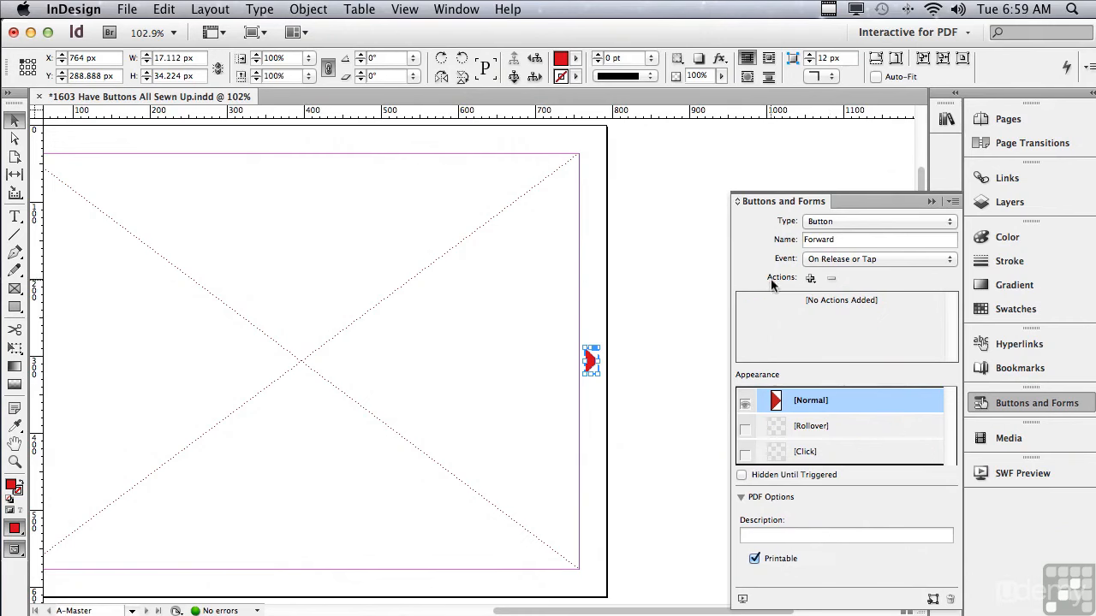
Add a Go To Next Page action to the Forward button and keep its zoom at Inherit Zoom.
{"action": "left_click", "coordinate": [810, 279]}
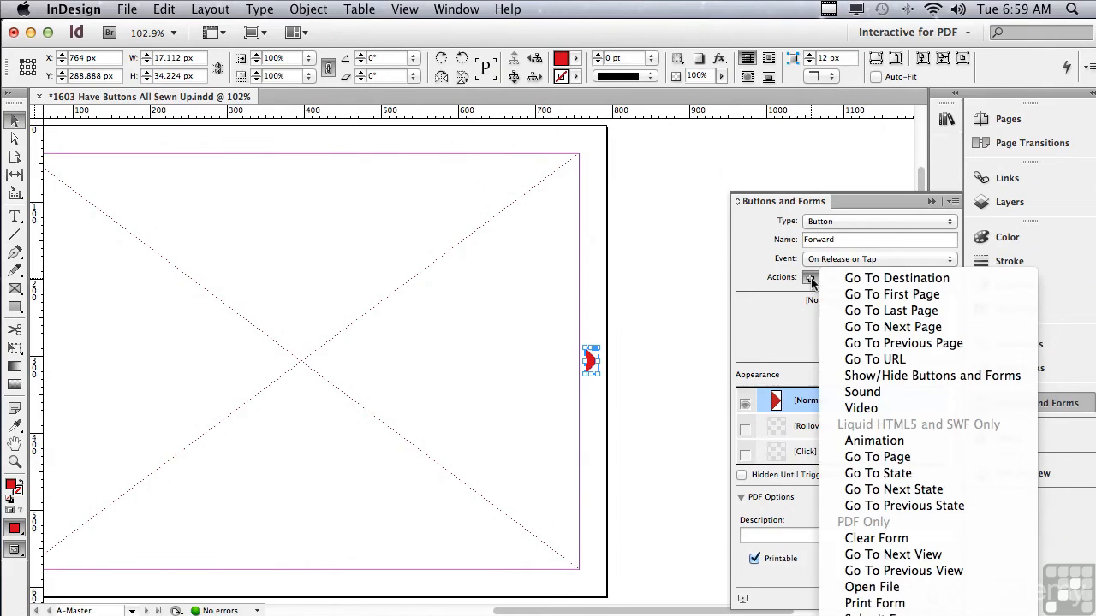
{"action": "left_click", "coordinate": [887, 327]}
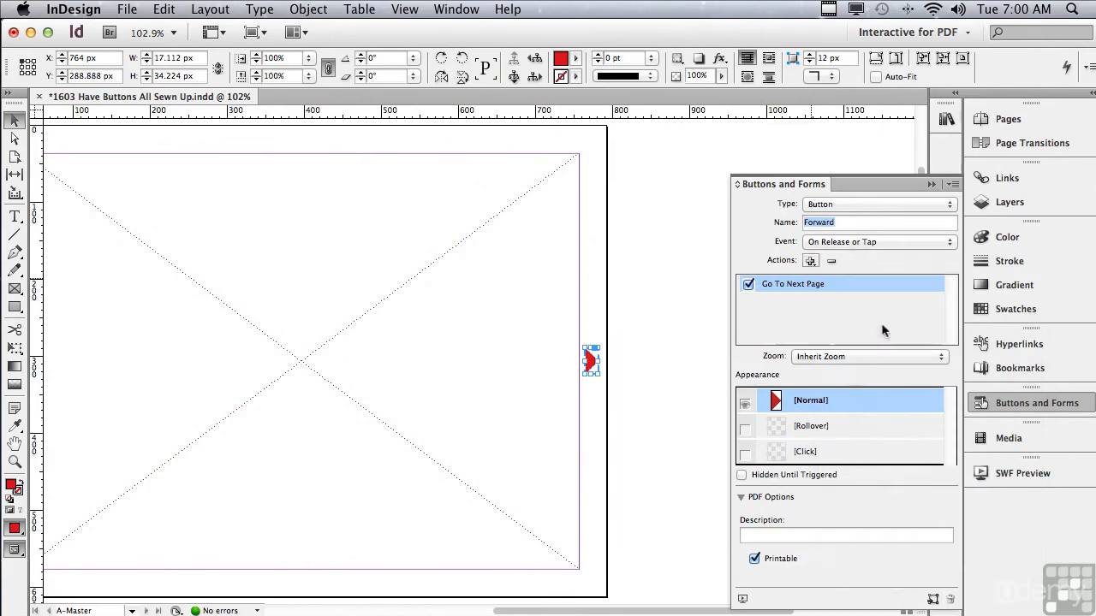
{"action": "left_click", "coordinate": [798, 359]}
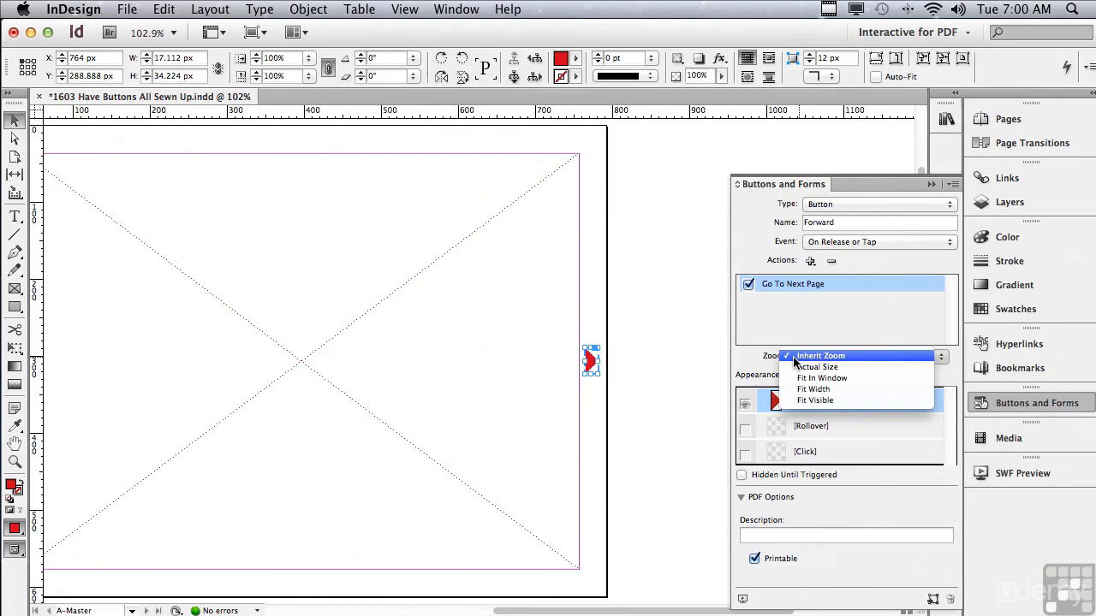
{"action": "left_click", "coordinate": [788, 358]}
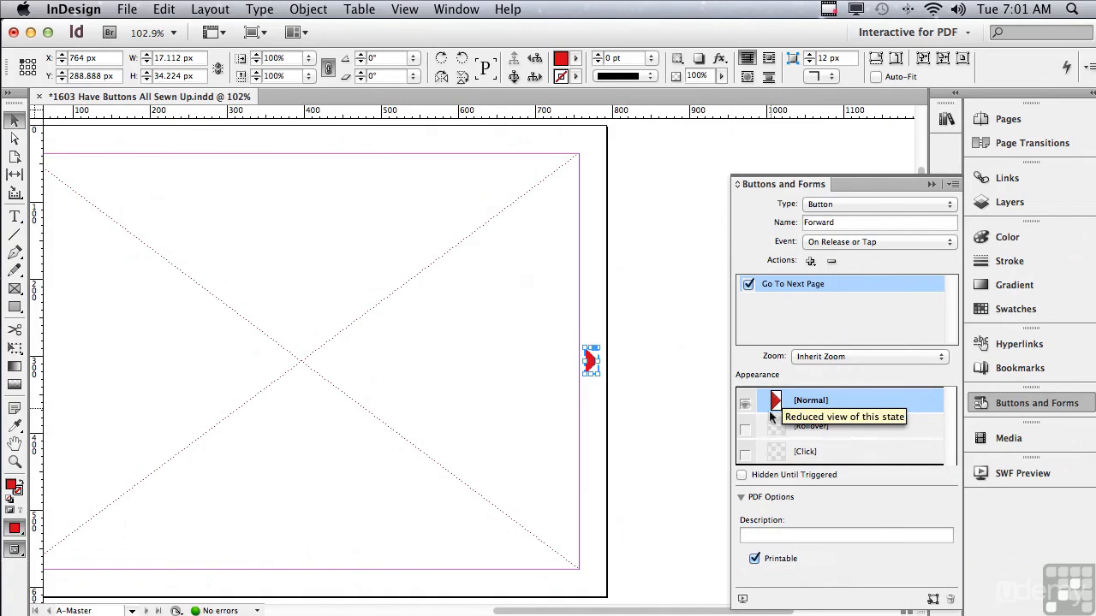
Enable the Forward button's [Click] appearance state and apply an Inner Shadow effect with the default settings to it.
{"action": "left_click", "coordinate": [745, 455]}
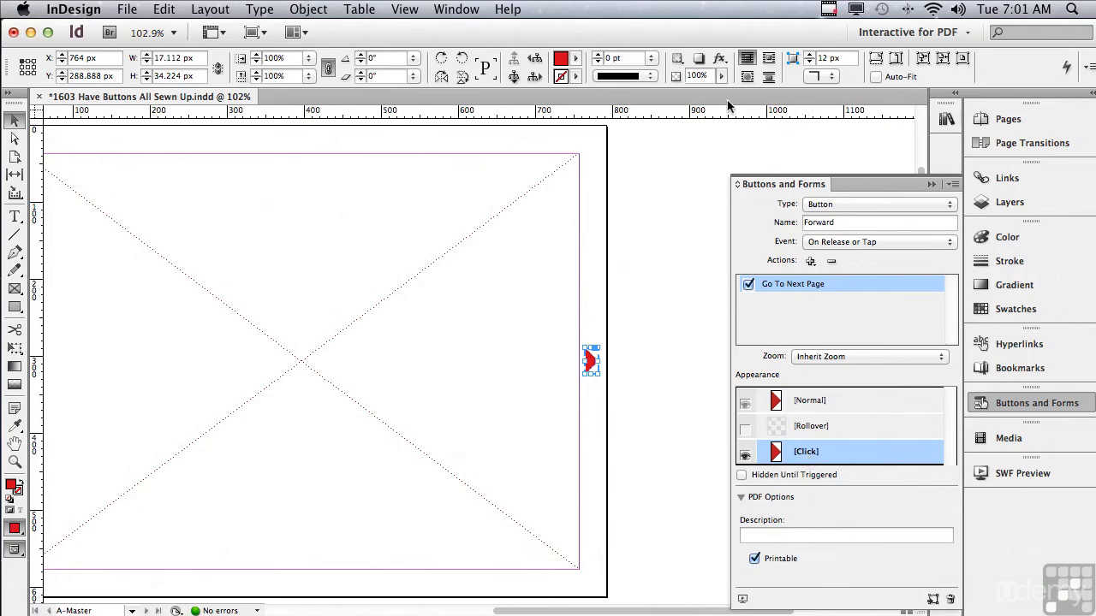
{"action": "left_click", "coordinate": [719, 58]}
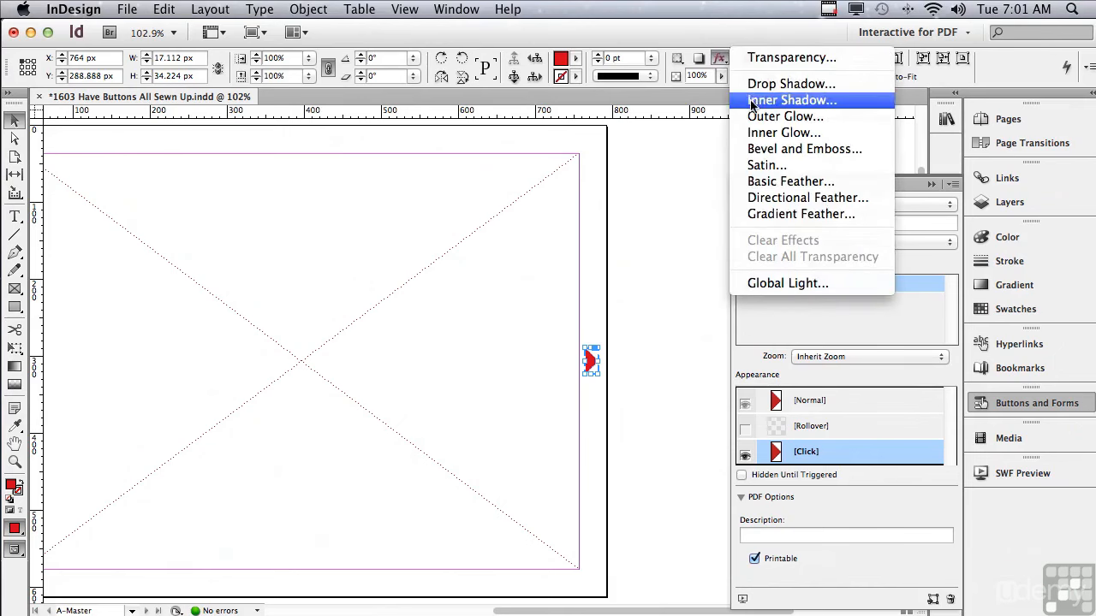
{"action": "key", "text": "Escape"}
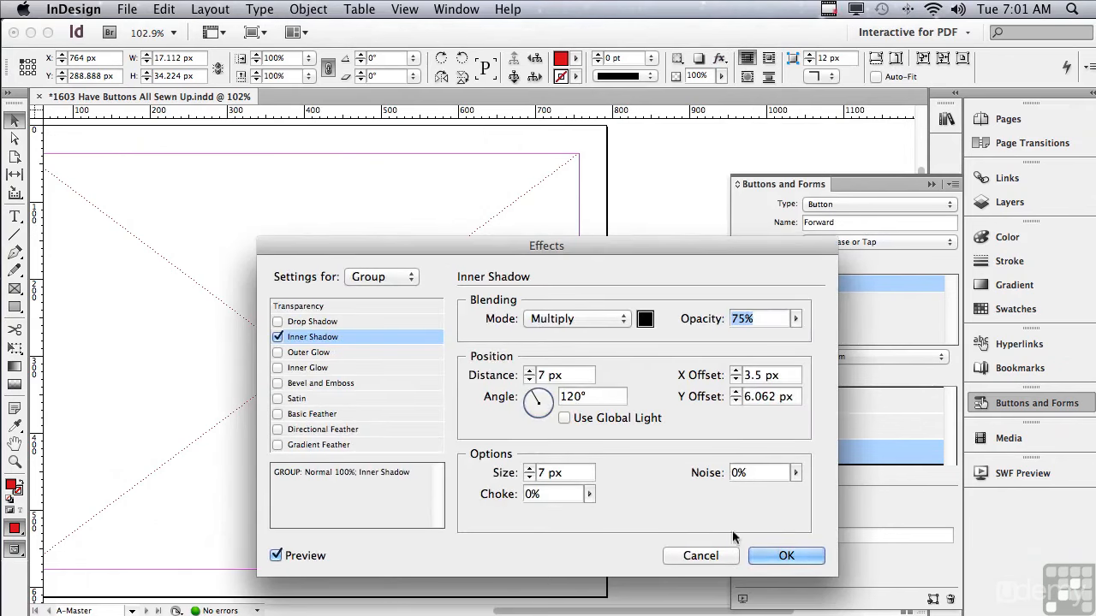
{"action": "left_click", "coordinate": [763, 556]}
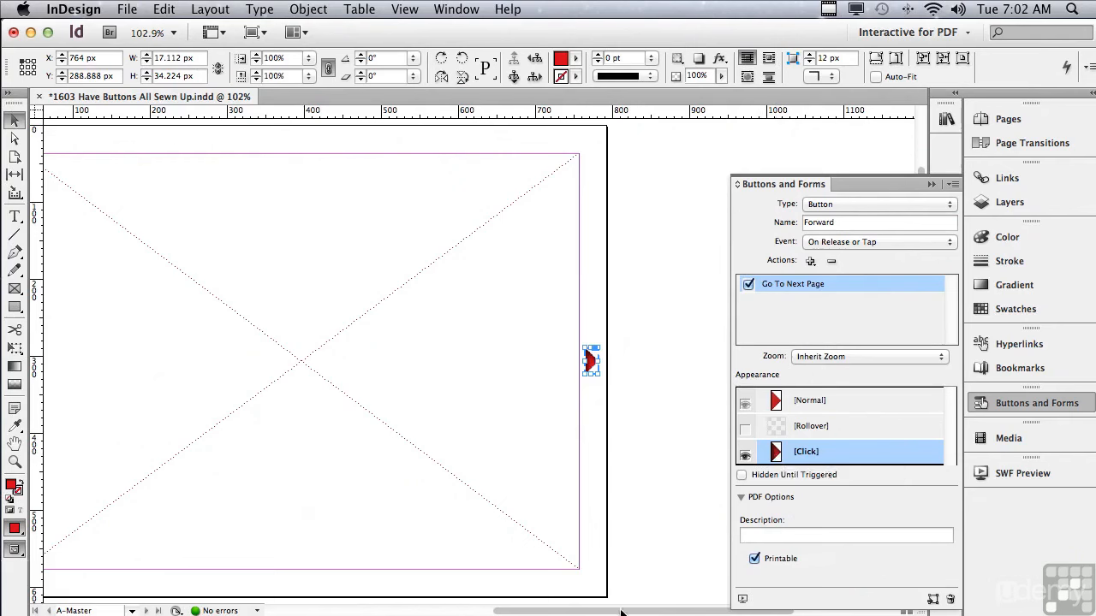
Convert the left-pointing red arrow on the A-Master page into a button.
{"action": "scroll", "coordinate": [622, 611], "scroll_direction": "left", "scroll_amount": 10}
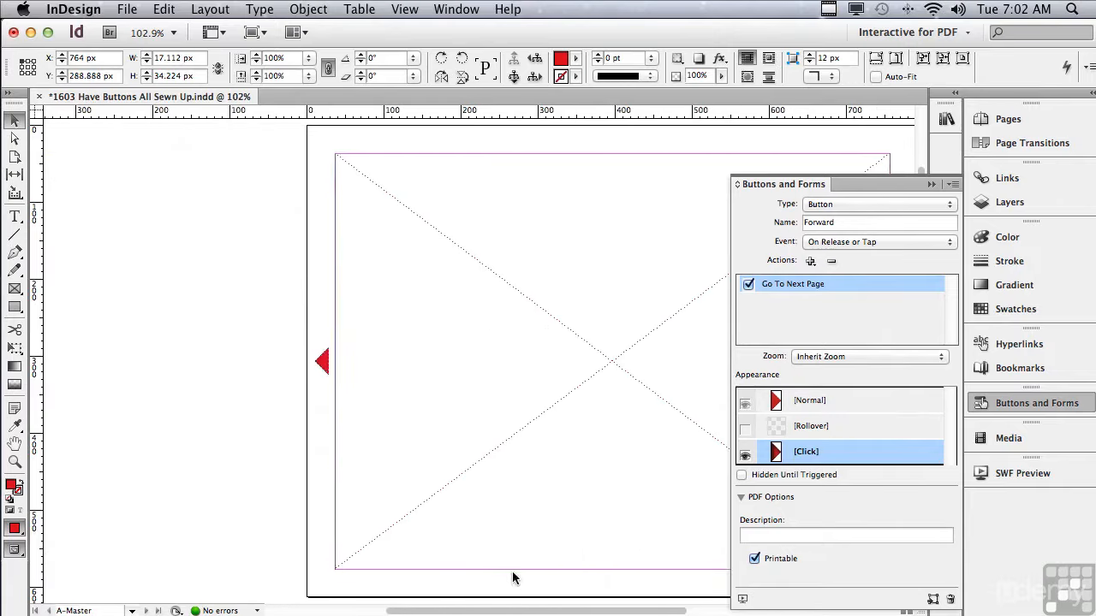
{"action": "left_click", "coordinate": [323, 361]}
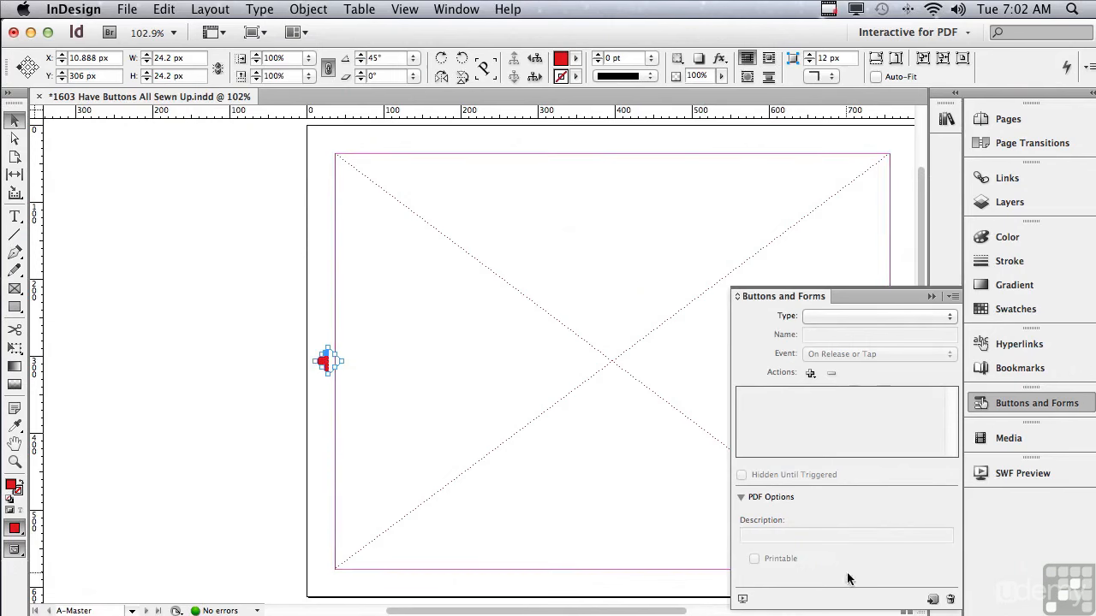
{"action": "left_click", "coordinate": [932, 599]}
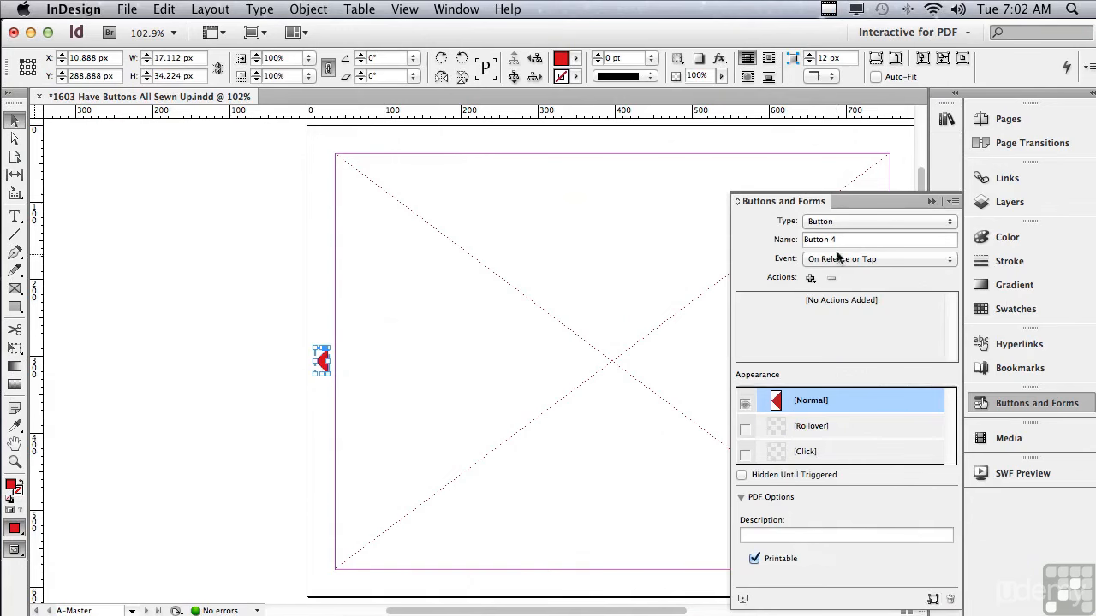
Enter Back as the left-pointing arrow button's name and add a Go To Previous Page action to it.
{"action": "left_click_drag", "start_coordinate": [837, 240], "coordinate": [769, 241]}
{"action": "type", "text": "Back"}
{"action": "left_click", "coordinate": [810, 278]}
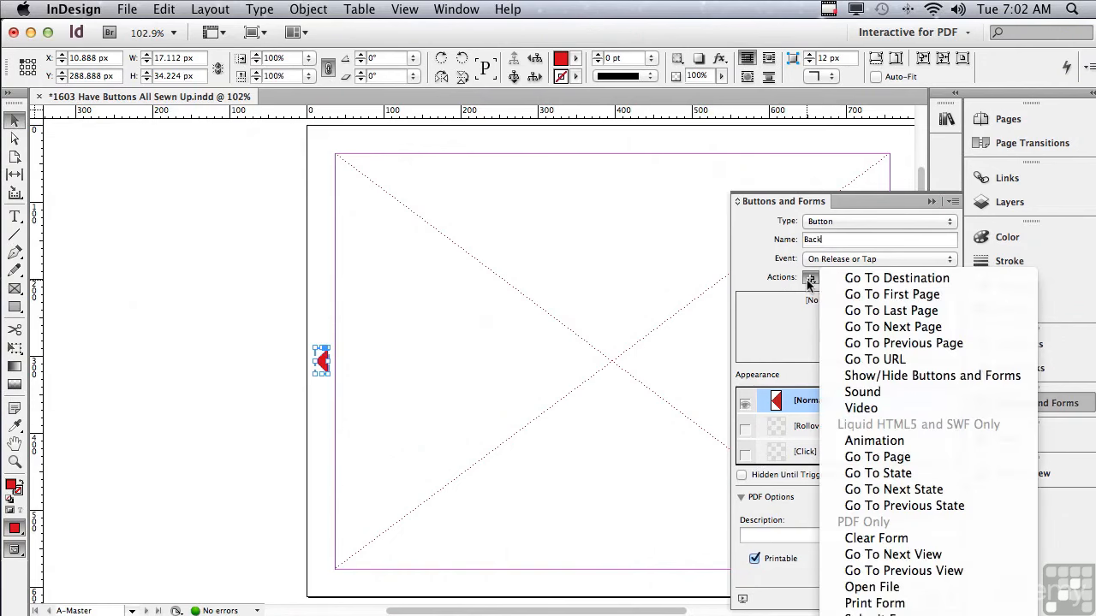
{"action": "left_click", "coordinate": [850, 343]}
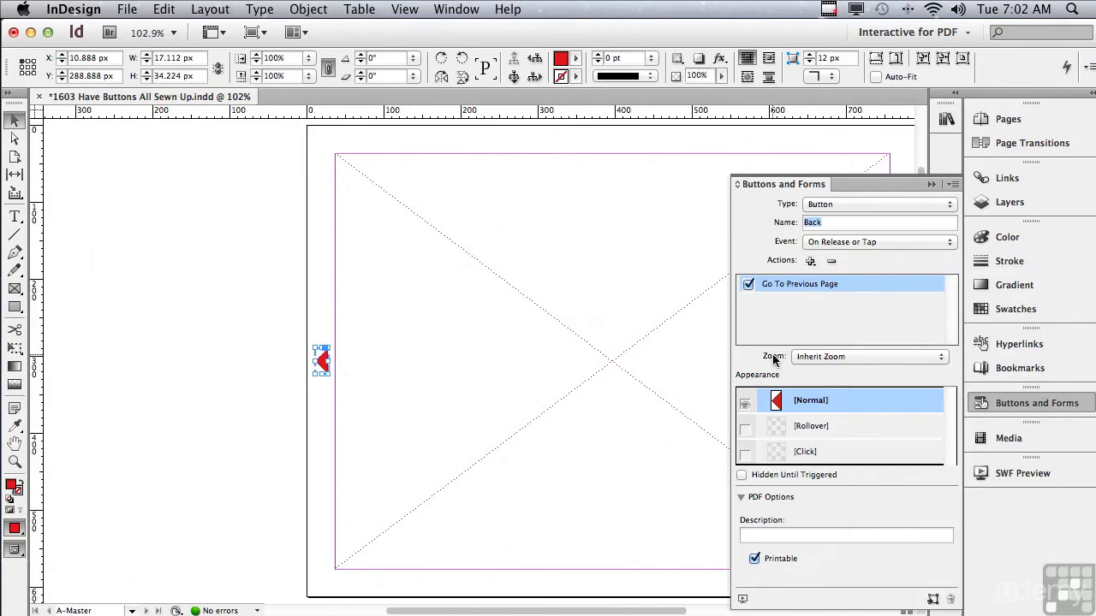
Enable the left-pointing arrow button's [Click] appearance state and apply an Inner Shadow effect with the default settings to it.
{"action": "left_click", "coordinate": [743, 455]}
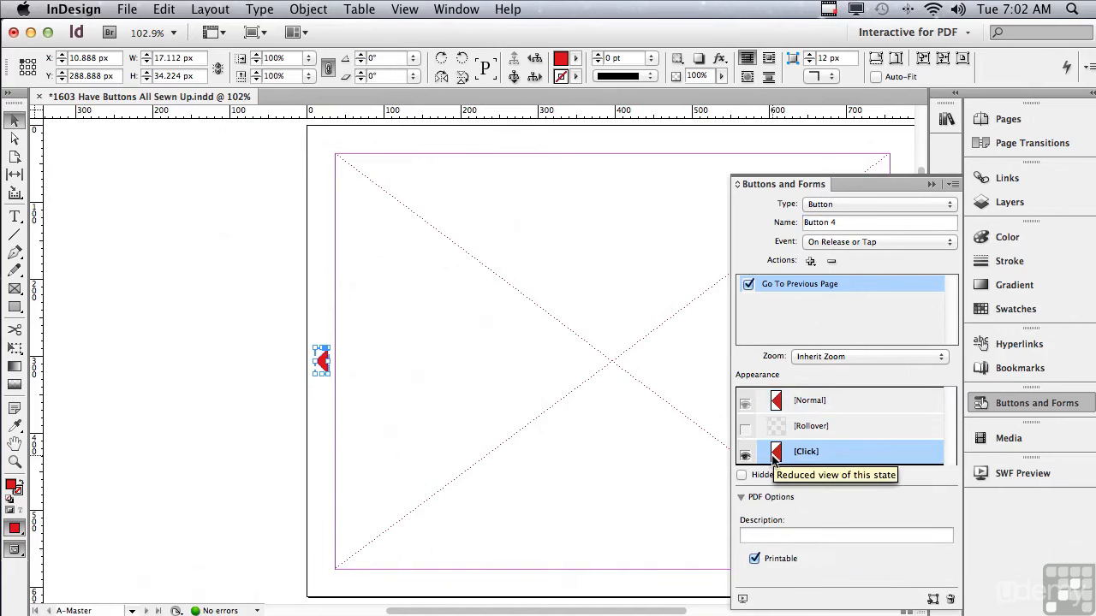
{"action": "left_click", "coordinate": [719, 59]}
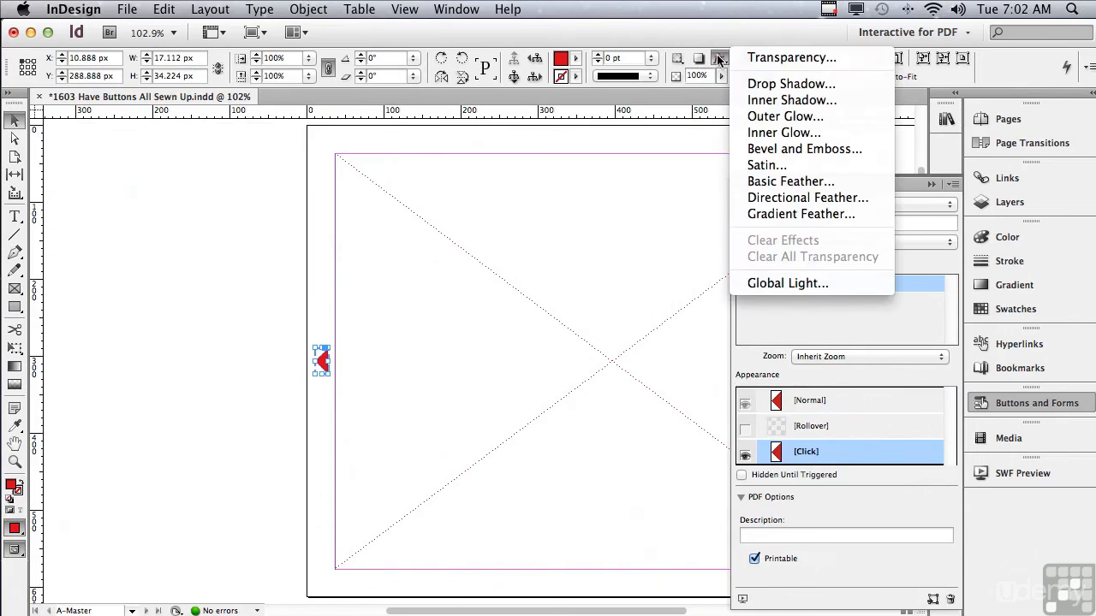
{"action": "left_click", "coordinate": [787, 100]}
{"action": "left_click_drag", "start_coordinate": [564, 245], "coordinate": [736, 175]}
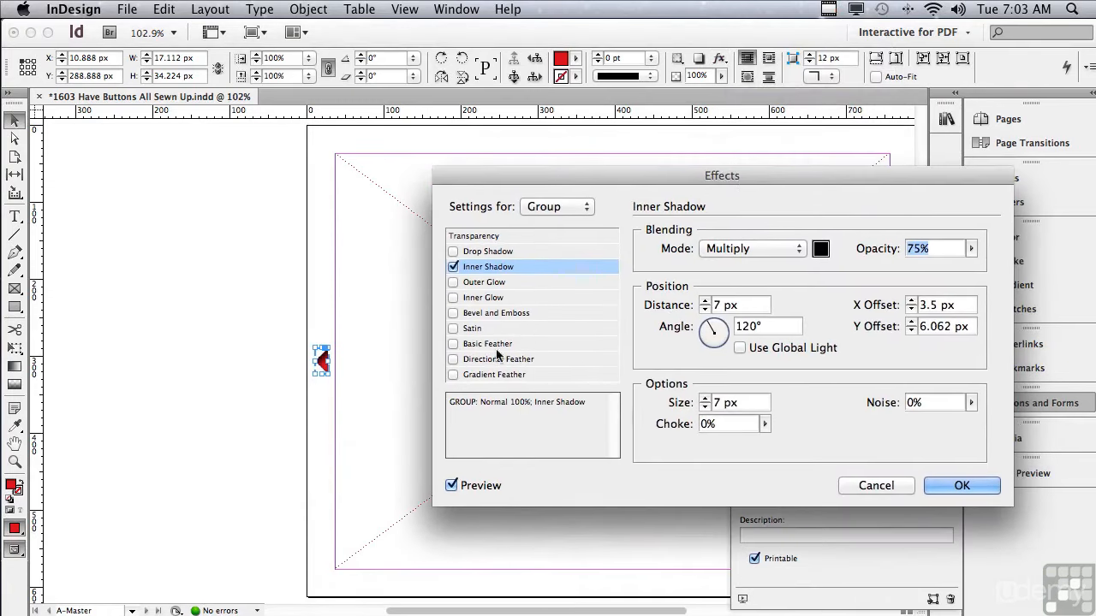
{"action": "left_click", "coordinate": [933, 485]}
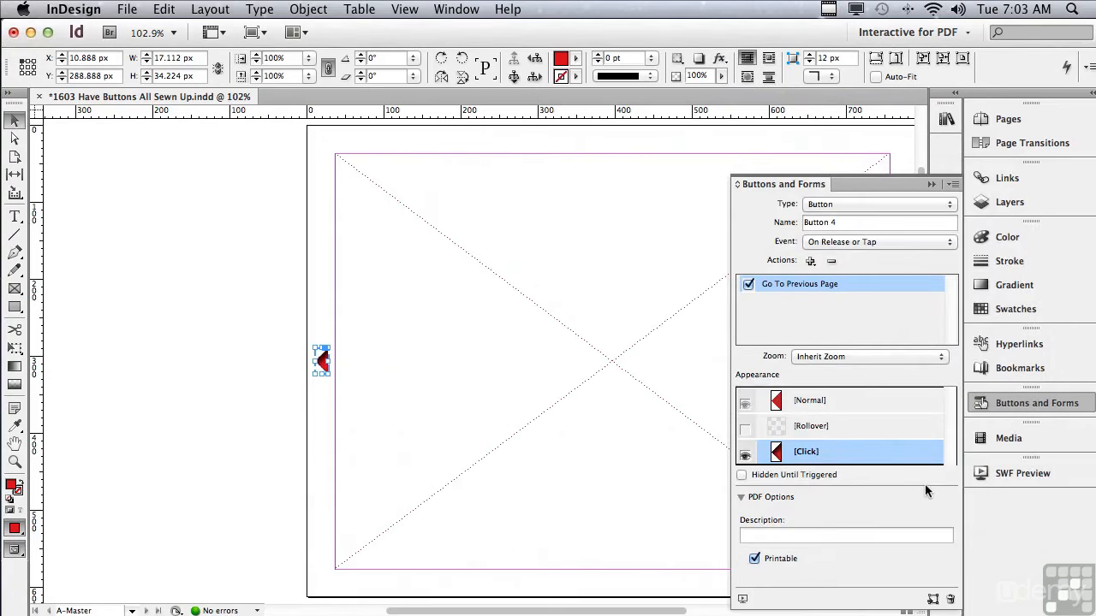
Check the left arrow's [Click] appearance, then return both the left and right arrow buttons to the [Normal] state.
{"action": "left_click", "coordinate": [783, 402]}
{"action": "left_click", "coordinate": [776, 450]}
{"action": "left_click", "coordinate": [777, 403]}
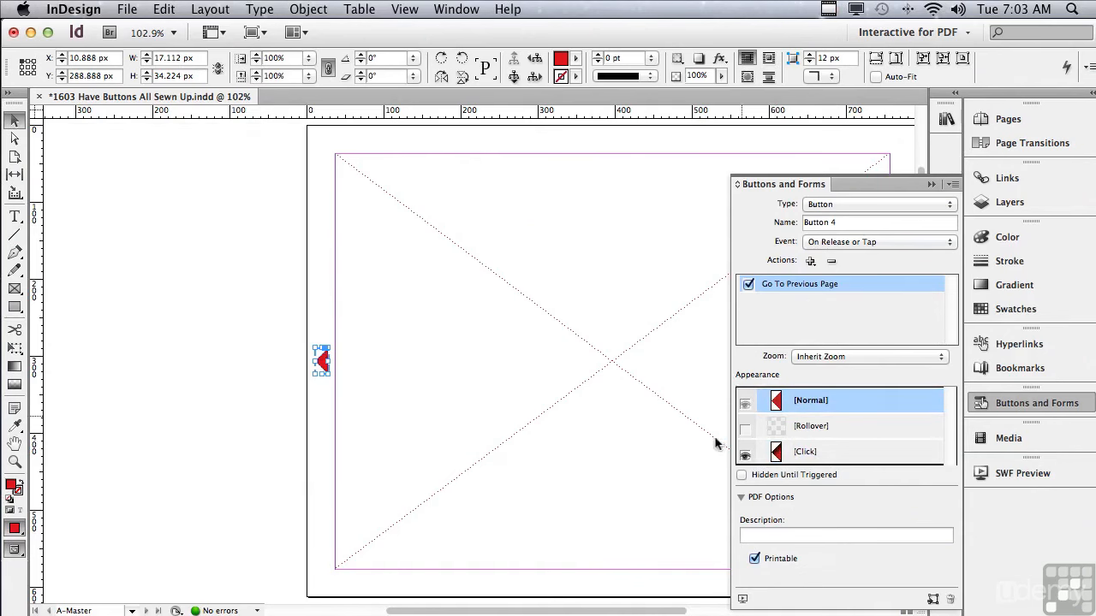
{"action": "left_click_drag", "start_coordinate": [625, 610], "coordinate": [696, 610]}
{"action": "left_click", "coordinate": [667, 363]}
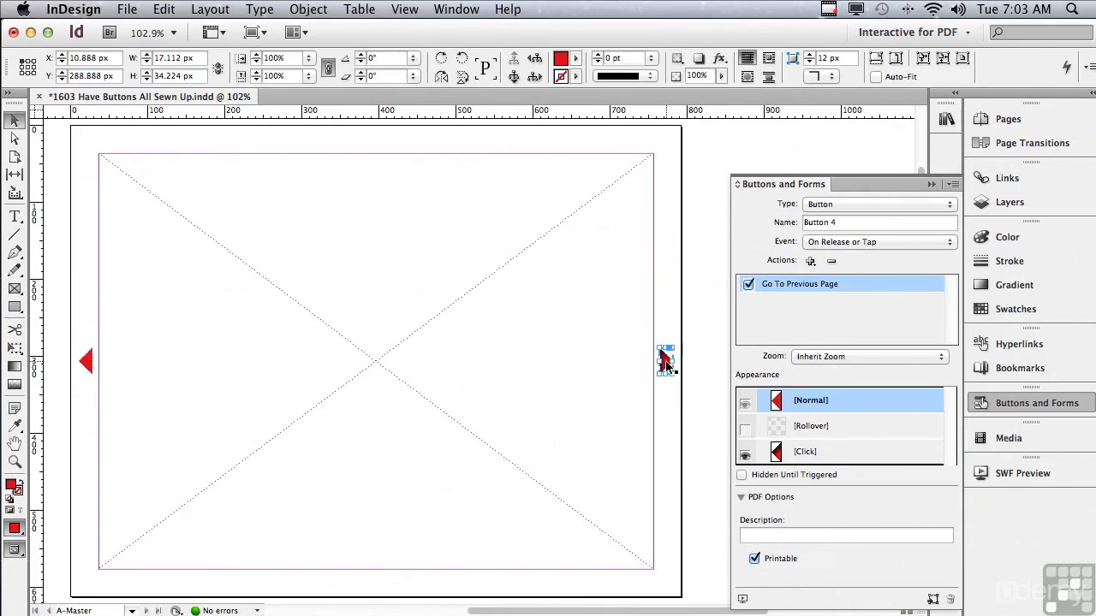
{"action": "left_click", "coordinate": [775, 403]}
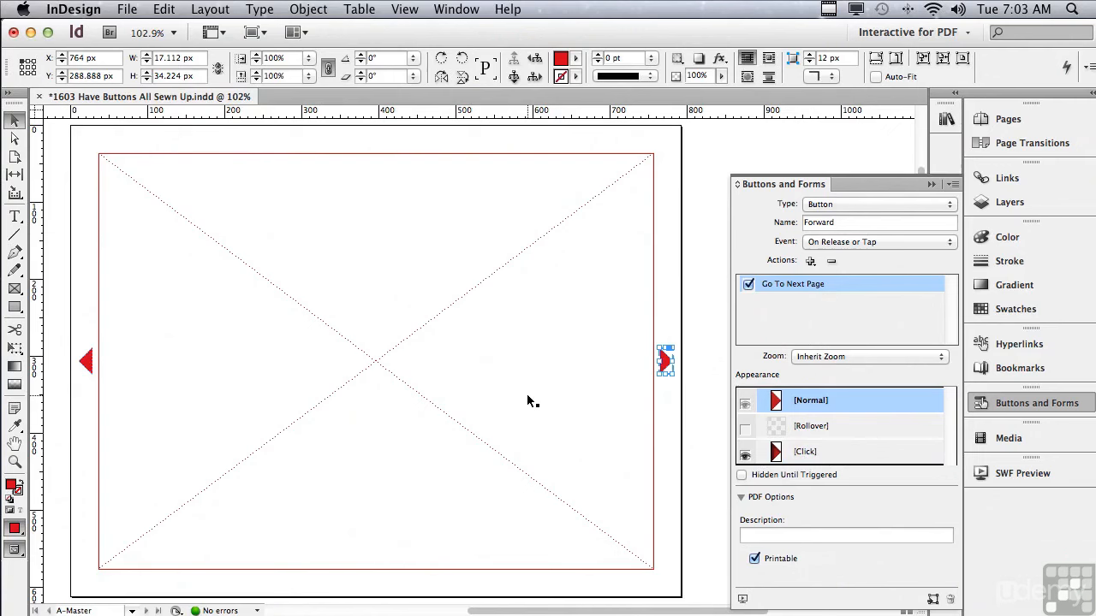
Collapse the button settings, float and expand the SWF Preview over the layout, and set it to preview the whole document.
{"action": "left_click", "coordinate": [932, 184]}
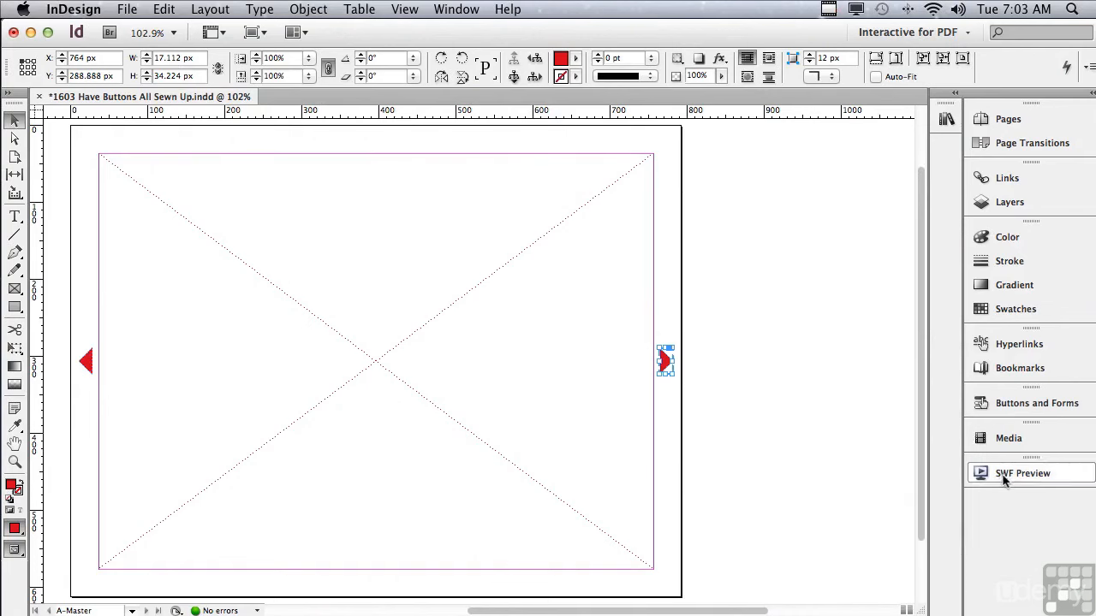
{"action": "left_click_drag", "start_coordinate": [1003, 480], "coordinate": [670, 171]}
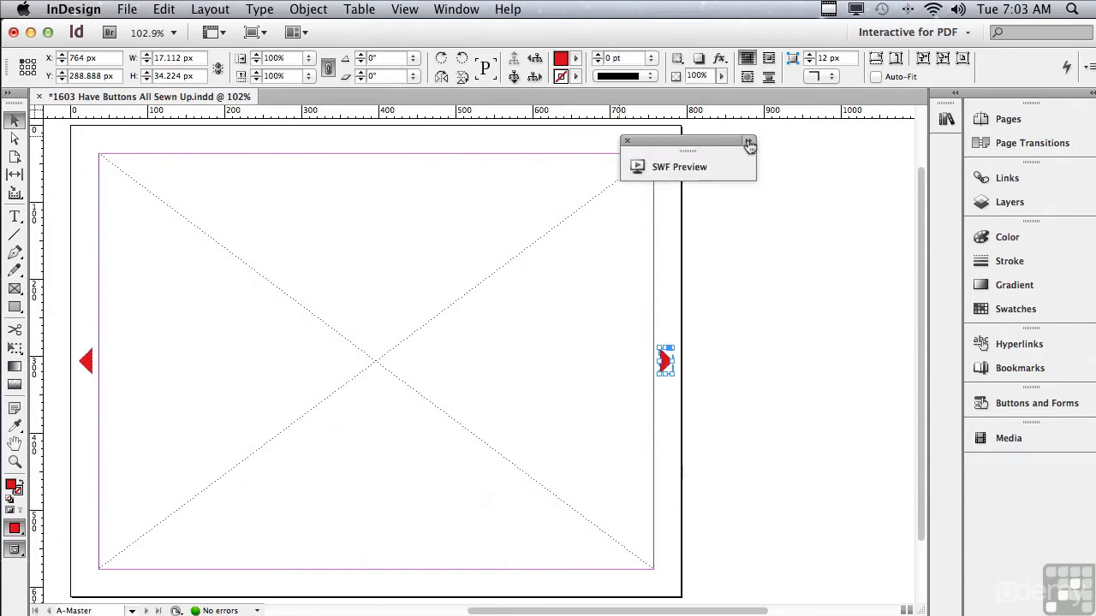
{"action": "left_click", "coordinate": [748, 144]}
{"action": "left_click_drag", "start_coordinate": [732, 140], "coordinate": [443, 141]}
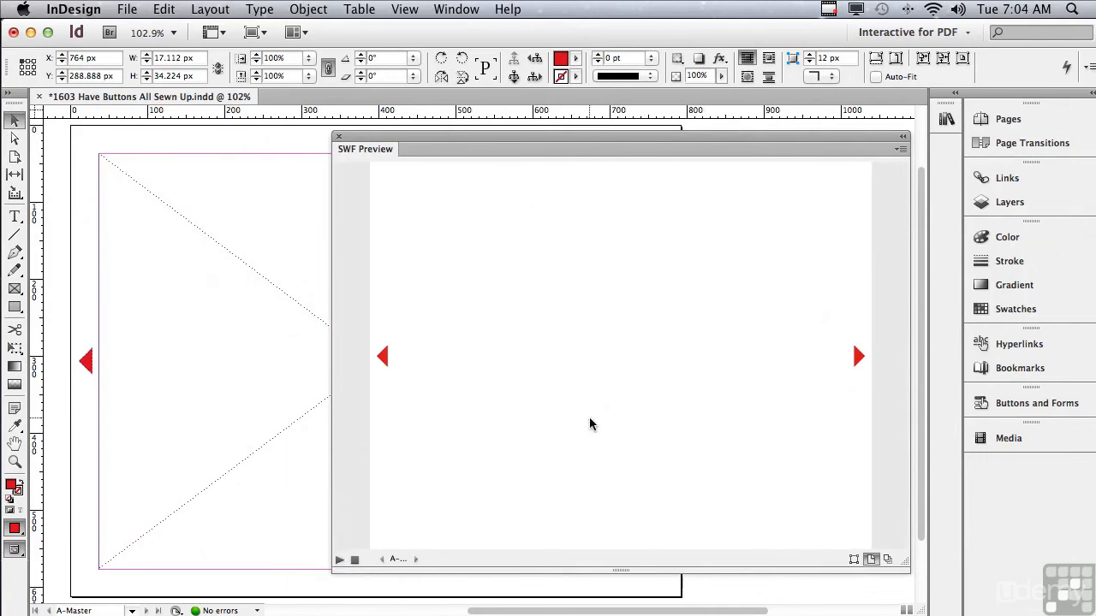
{"action": "left_click", "coordinate": [899, 150]}
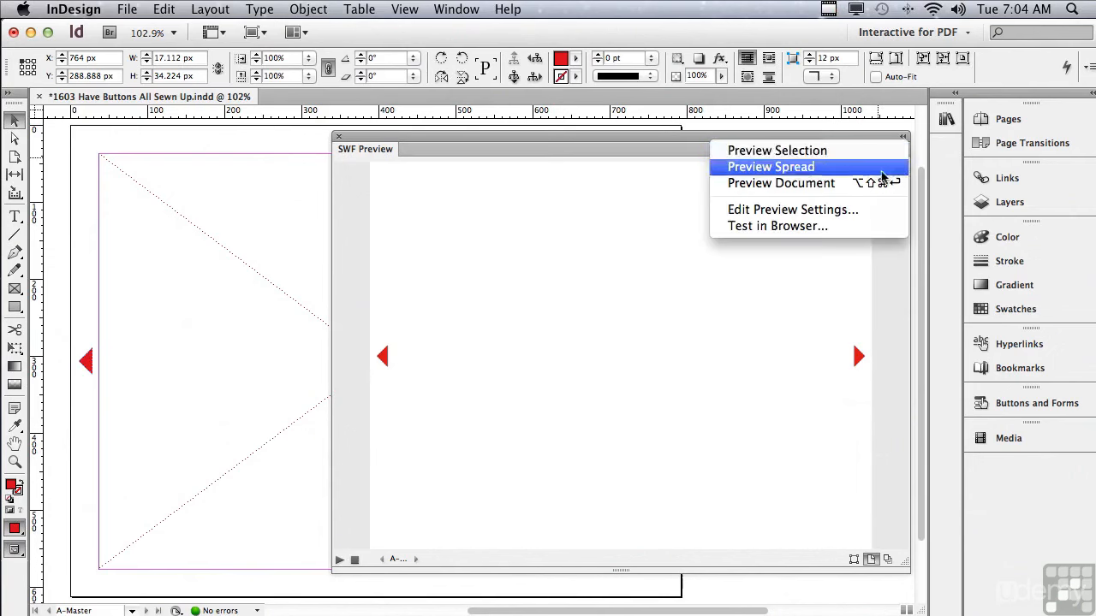
{"action": "left_click", "coordinate": [856, 183]}
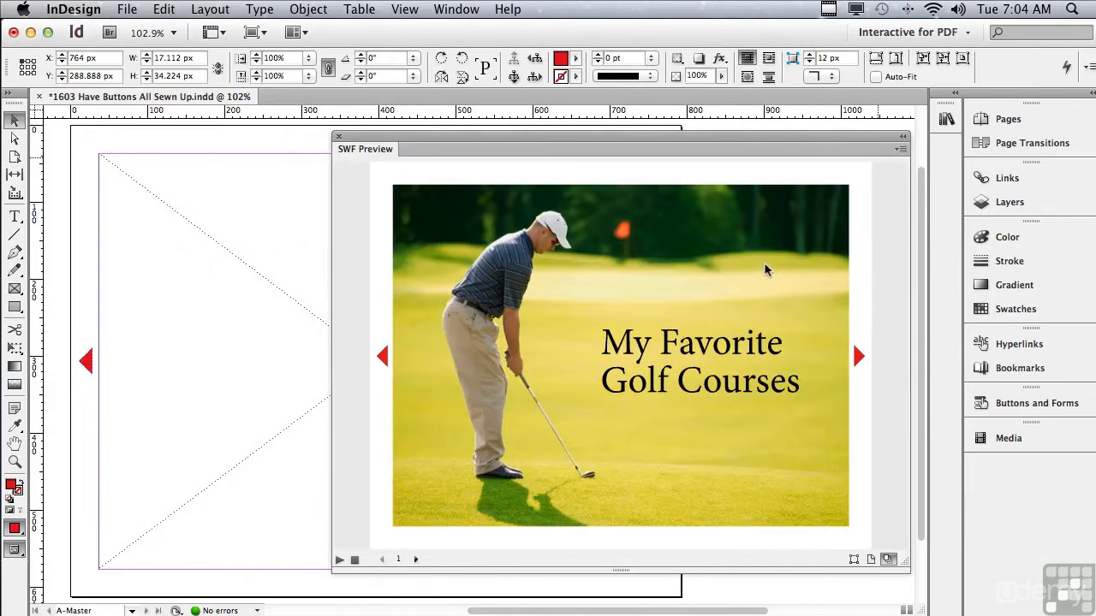
Test the right arrow button in the SWF preview by advancing from page 1 to page 7.
{"action": "left_click", "coordinate": [858, 357]}
{"action": "left_click", "coordinate": [858, 357]}
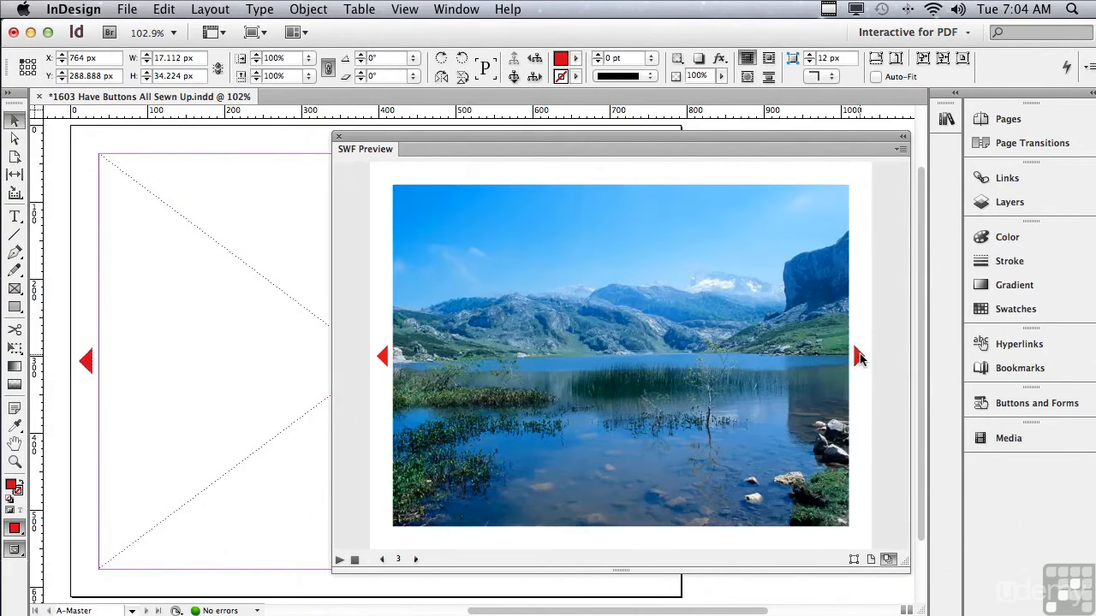
{"action": "left_click", "coordinate": [858, 357]}
{"action": "left_click", "coordinate": [858, 357]}
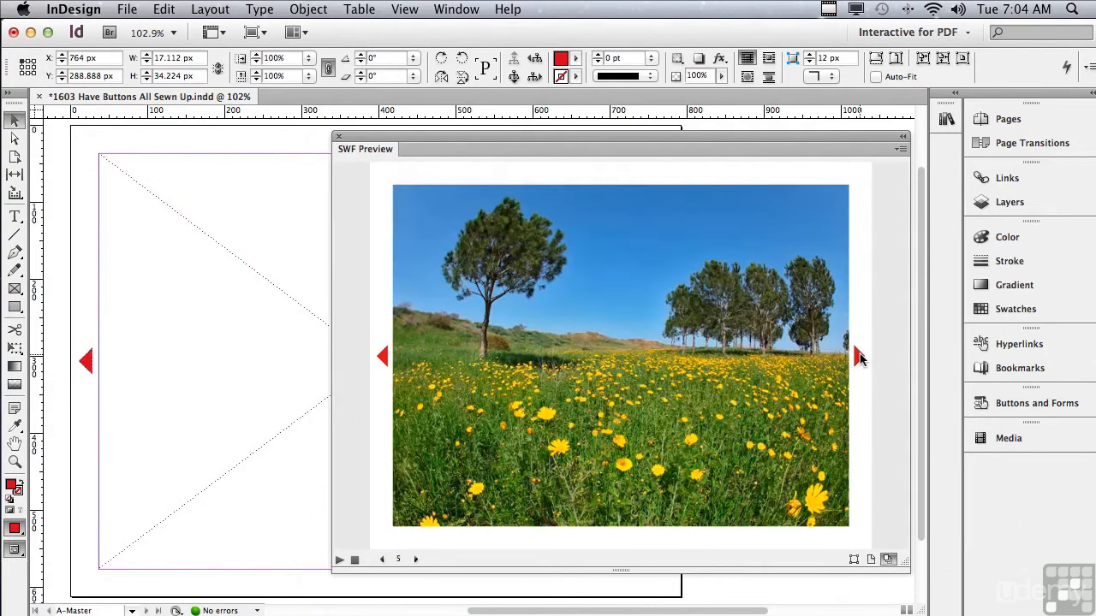
{"action": "left_click", "coordinate": [858, 357]}
{"action": "left_click", "coordinate": [858, 357]}
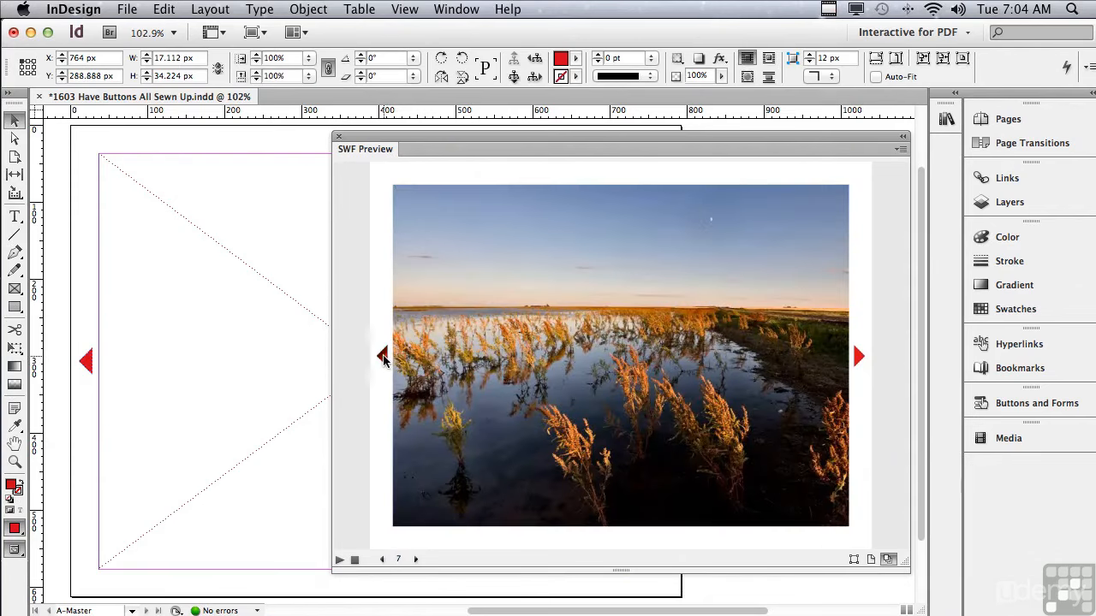
Test the left arrow button in the SWF preview by going back from page 7 to page 1.
{"action": "left_click", "coordinate": [383, 356]}
{"action": "left_click", "coordinate": [382, 356]}
{"action": "left_click", "coordinate": [383, 356]}
{"action": "left_click", "coordinate": [382, 357]}
{"action": "left_click", "coordinate": [382, 356]}
{"action": "left_click", "coordinate": [382, 356]}
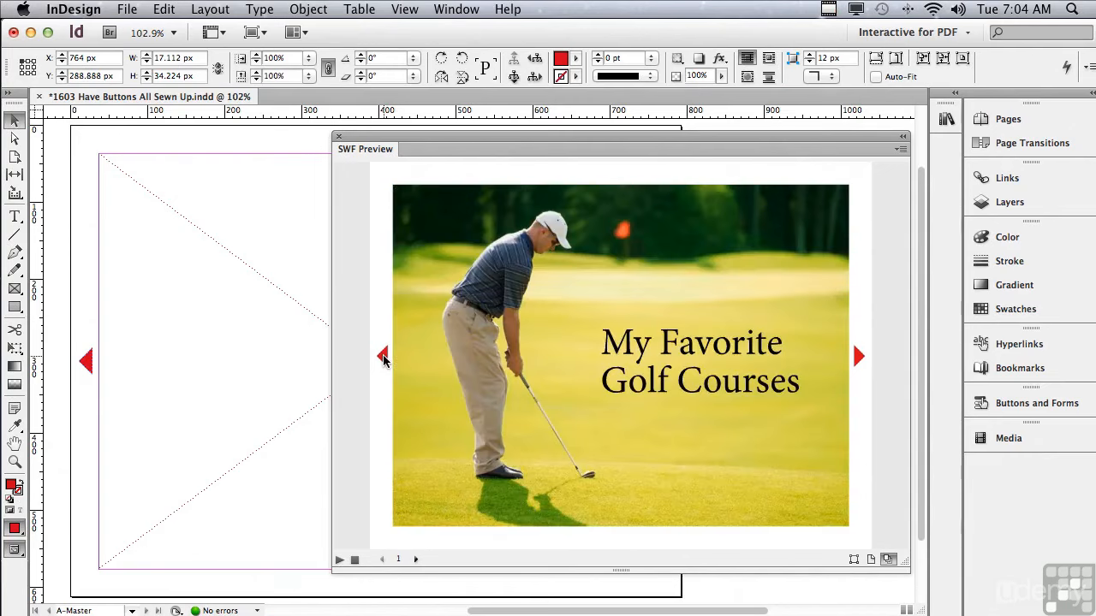